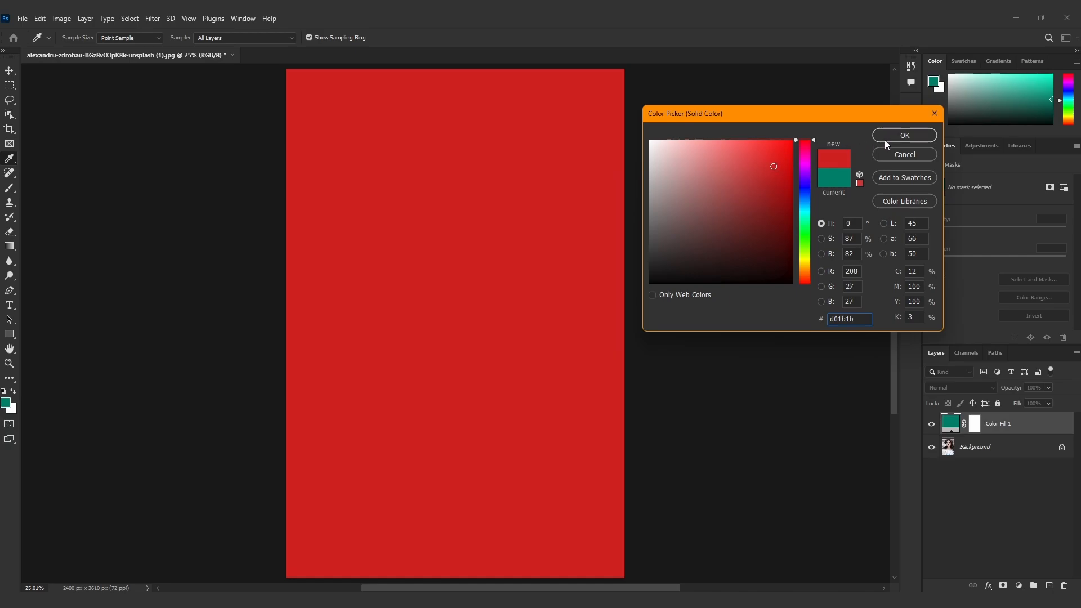
Apply the red #d01b1b to the solid color fill layer and set its blending mode to Multiply
left_click(886, 138)
left_click(971, 386)
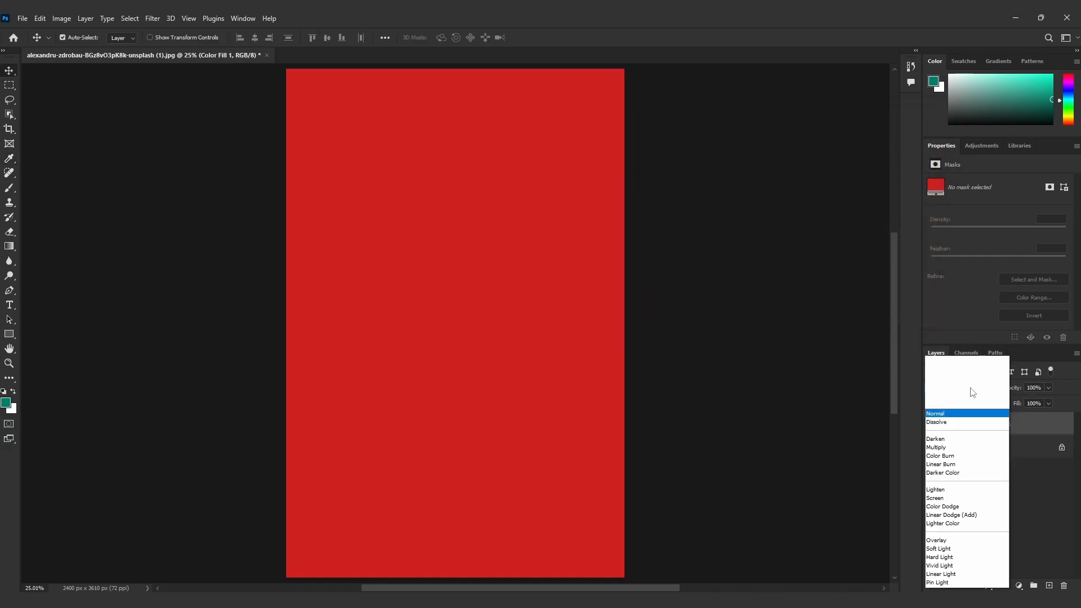
left_click(941, 355)
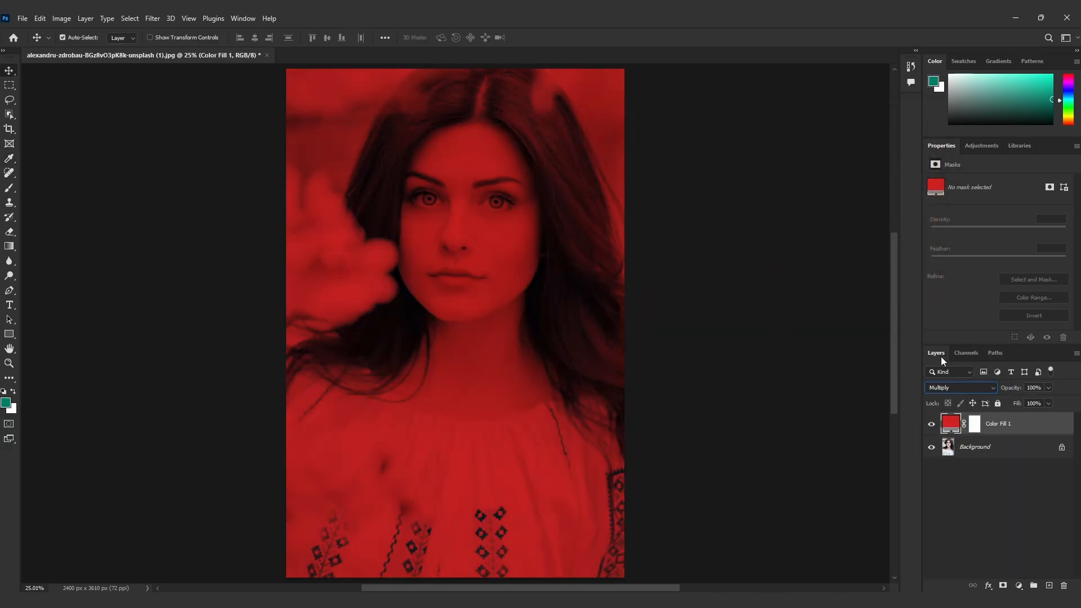
Invert the red fill layer's mask to black so the color is hidden from the portrait
left_click(976, 425)
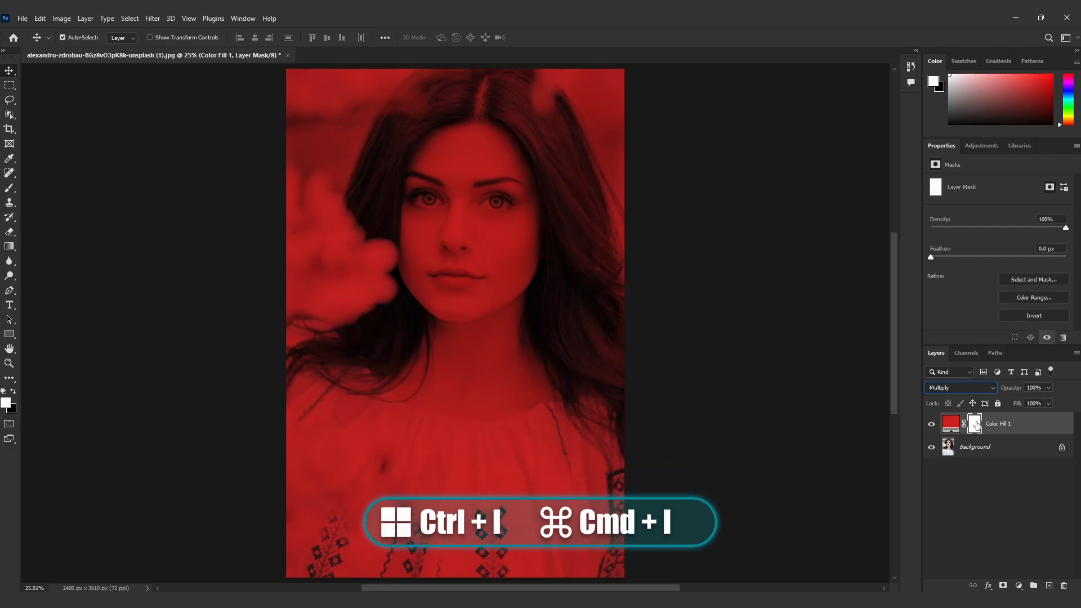
key("ctrl+i")
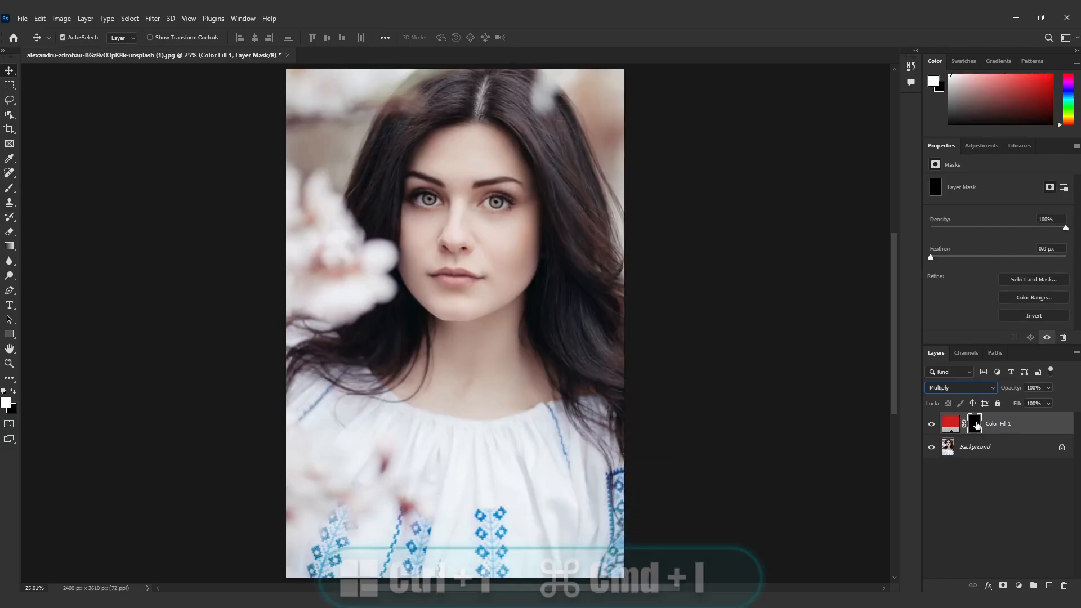
Paint white on the red fill's mask over the lower lip with a small soft brush, undoing the last stray stroke
left_click(12, 192)
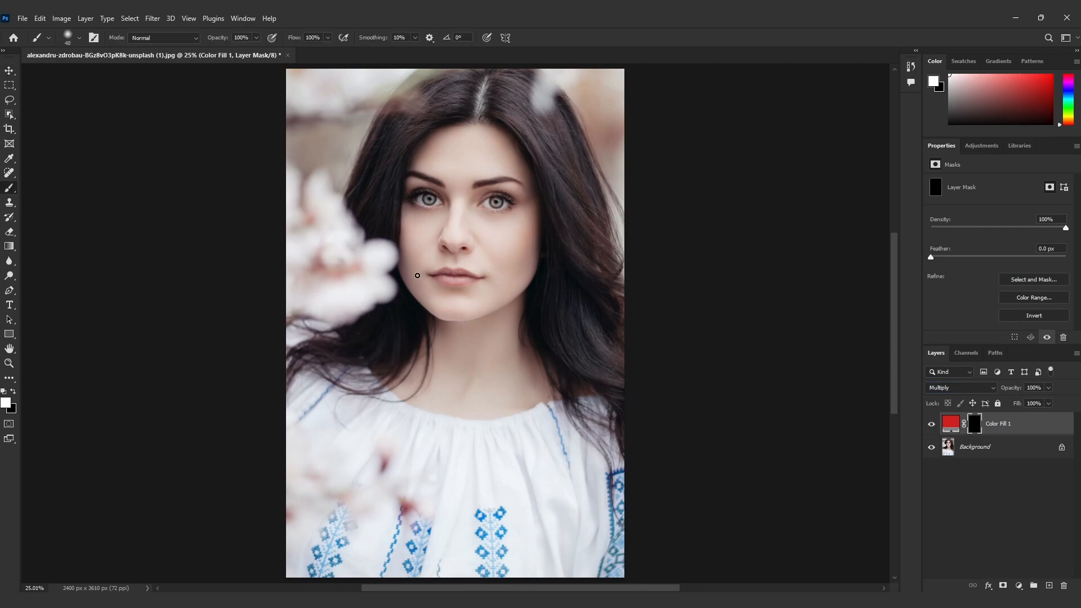
key("ctrl+plus")
key("ctrl+plus")
key("ctrl+plus")
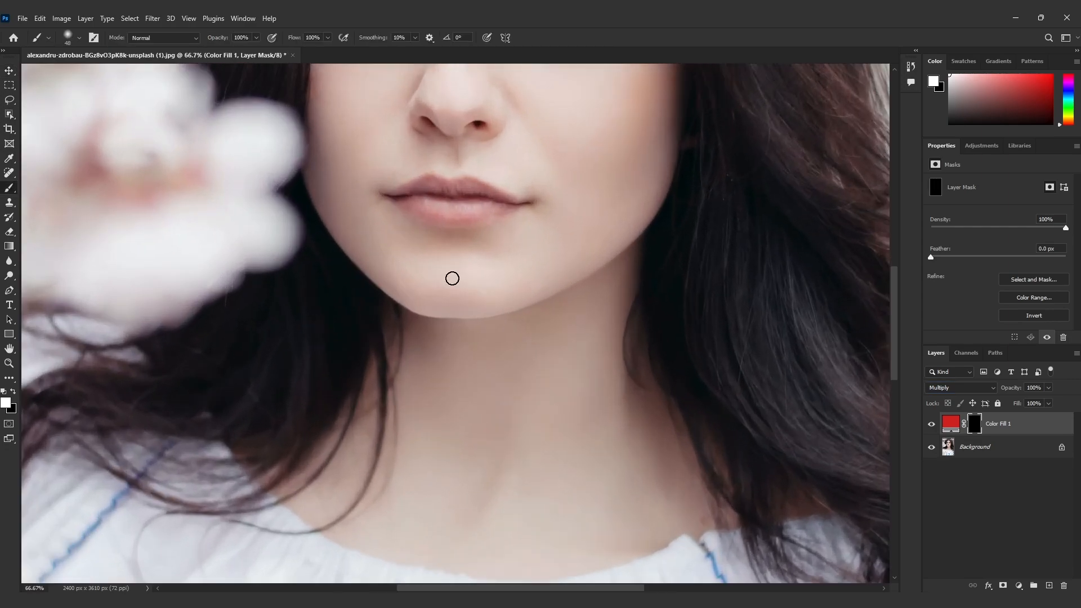
left_click_drag(452, 279, 458, 400)
key("ctrl+plus")
key("bracketleft")
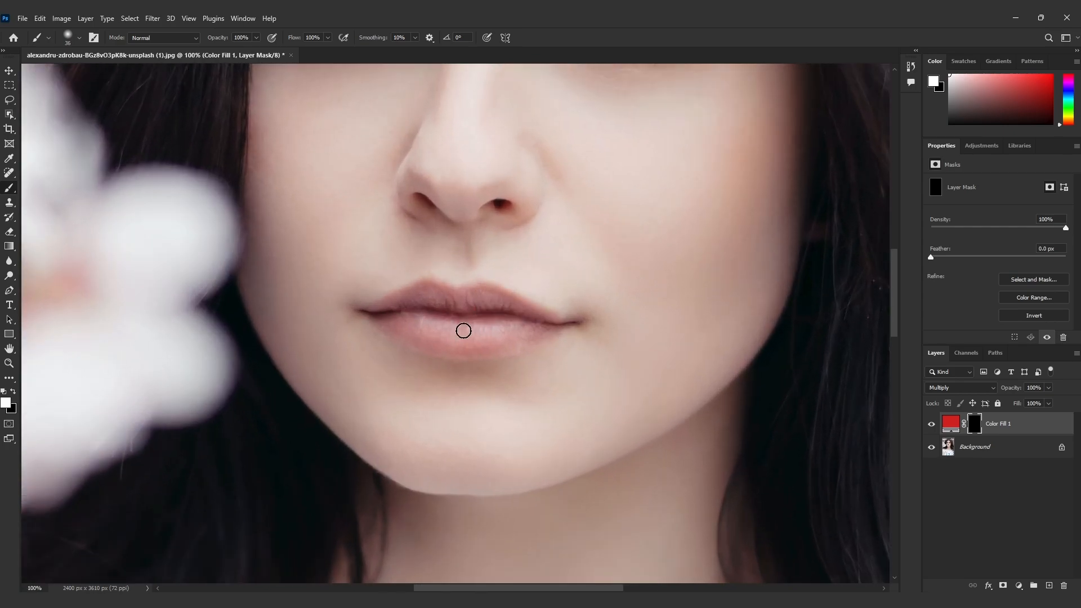
right_click(387, 319)
mouse_move(386, 320)
left_mouse_down()
mouse_move(456, 348)
mouse_move(497, 348)
mouse_move(536, 326)
mouse_move(379, 316)
mouse_move(429, 332)
mouse_move(458, 323)
mouse_move(505, 332)
mouse_move(427, 335)
mouse_move(403, 319)
mouse_move(506, 334)
left_mouse_up()
key("bracketleft")
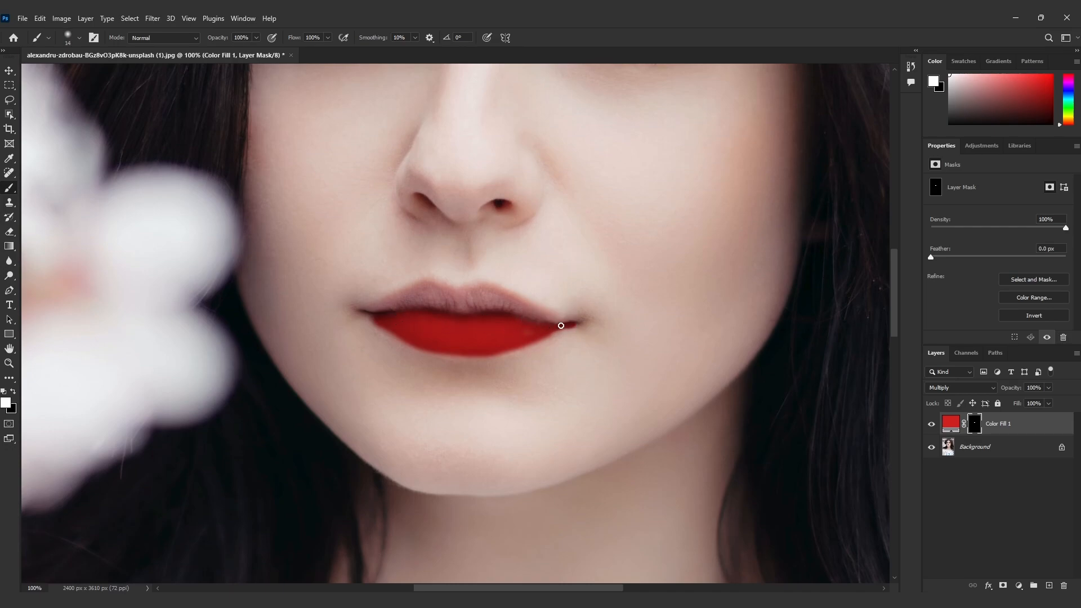
mouse_move(574, 325)
left_mouse_down()
mouse_move(564, 331)
mouse_move(580, 333)
mouse_move(561, 325)
left_mouse_up()
key("ctrl+z")
Split the red fill's Blend If underlying-layer highlights slider to 150 / 193 to bring through the lip highlights
double_click(1050, 425)
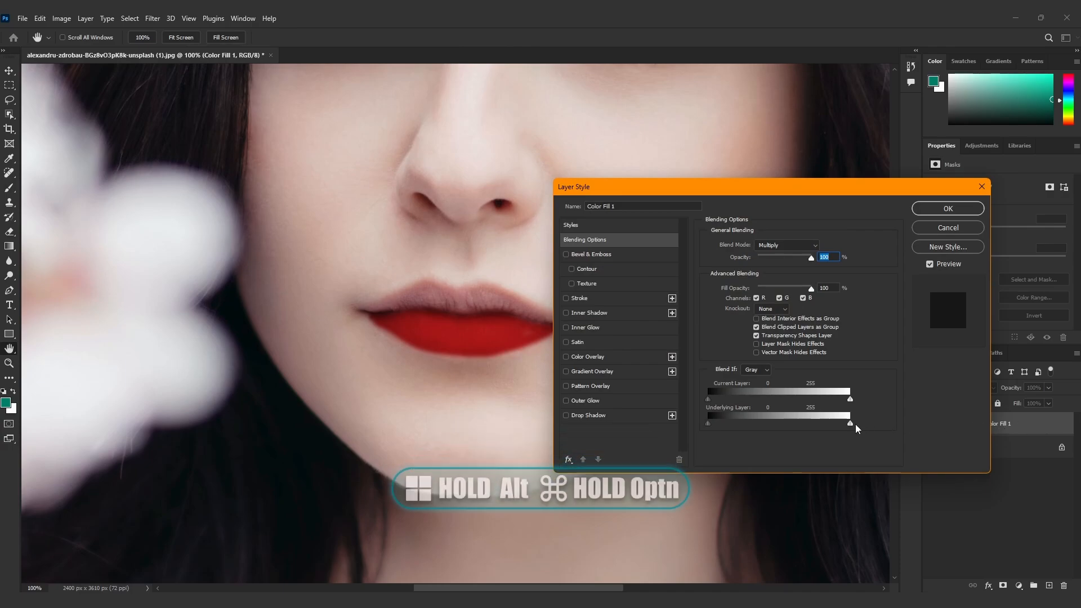
left_click_drag(852, 426, 799, 424)
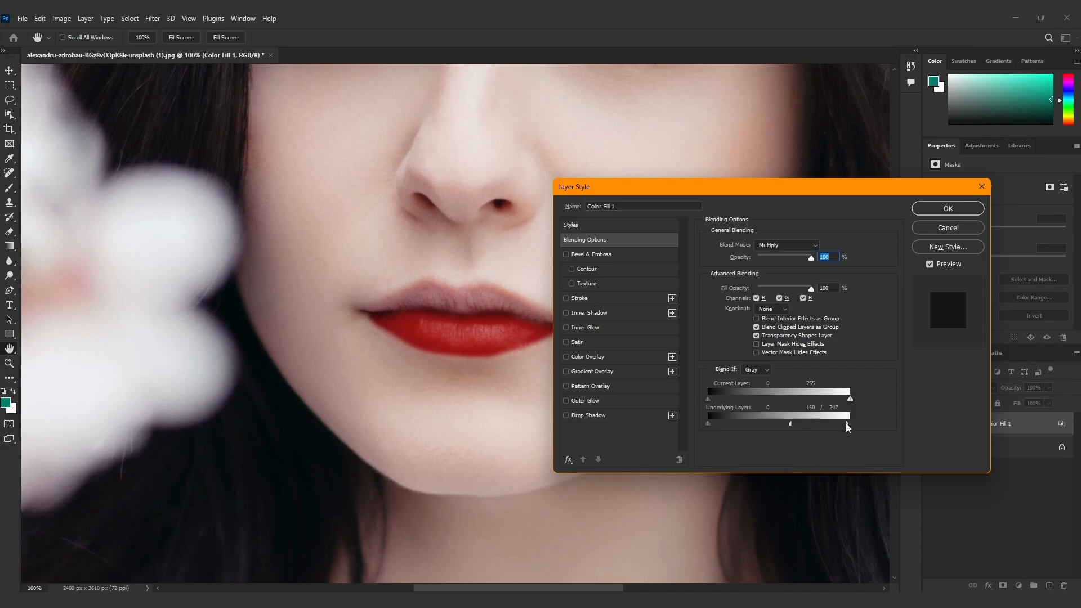
left_click_drag(835, 426, 816, 424)
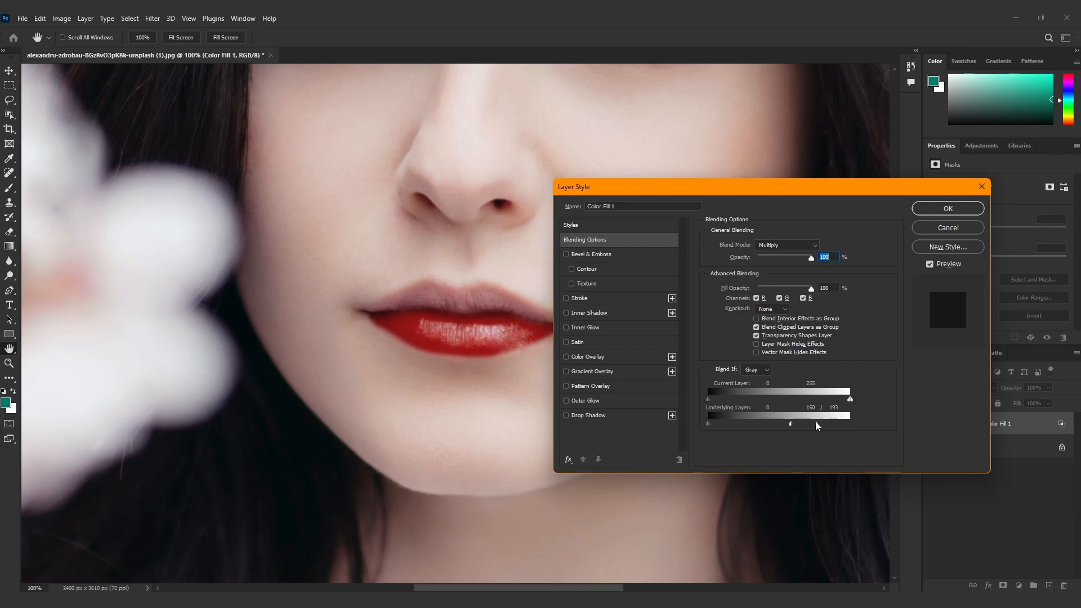
left_click(932, 213)
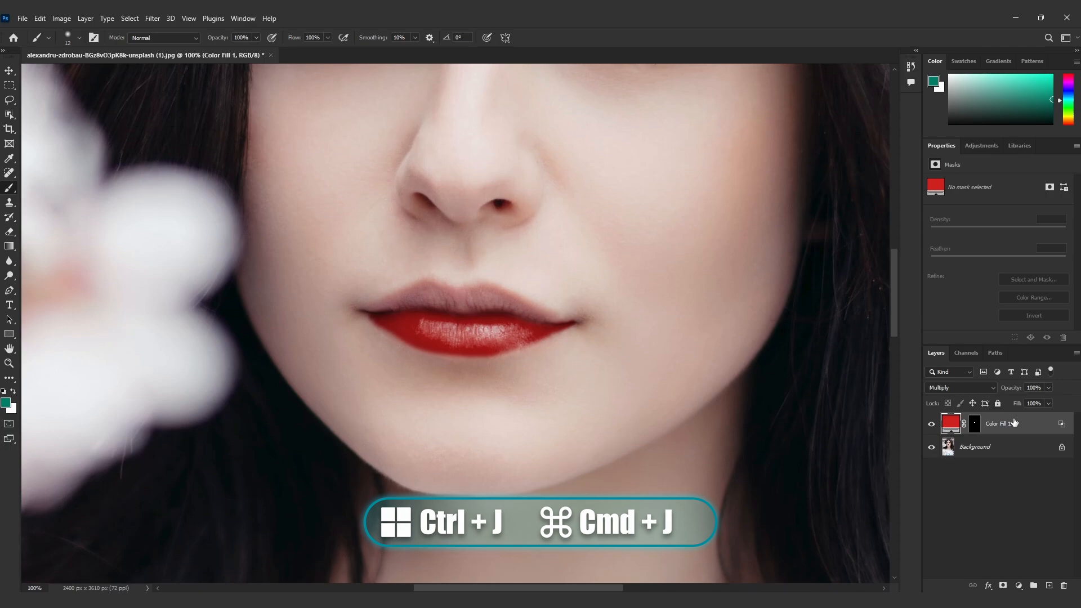
Duplicate the red fill layer and delete the layer mask of the copy
key("ctrl+j")
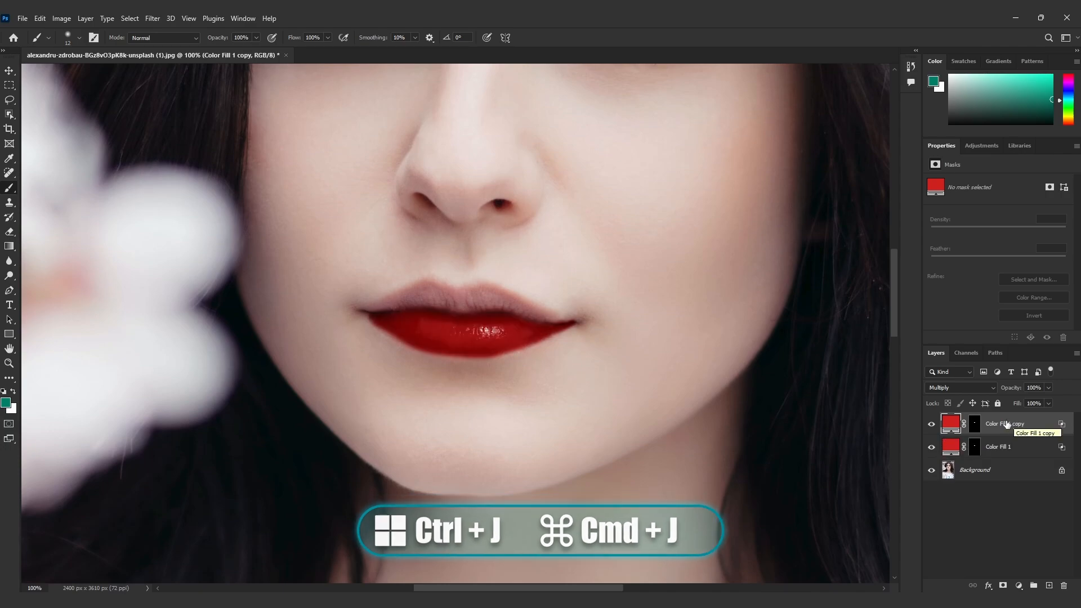
left_click_drag(976, 427, 1064, 585)
left_click(488, 232)
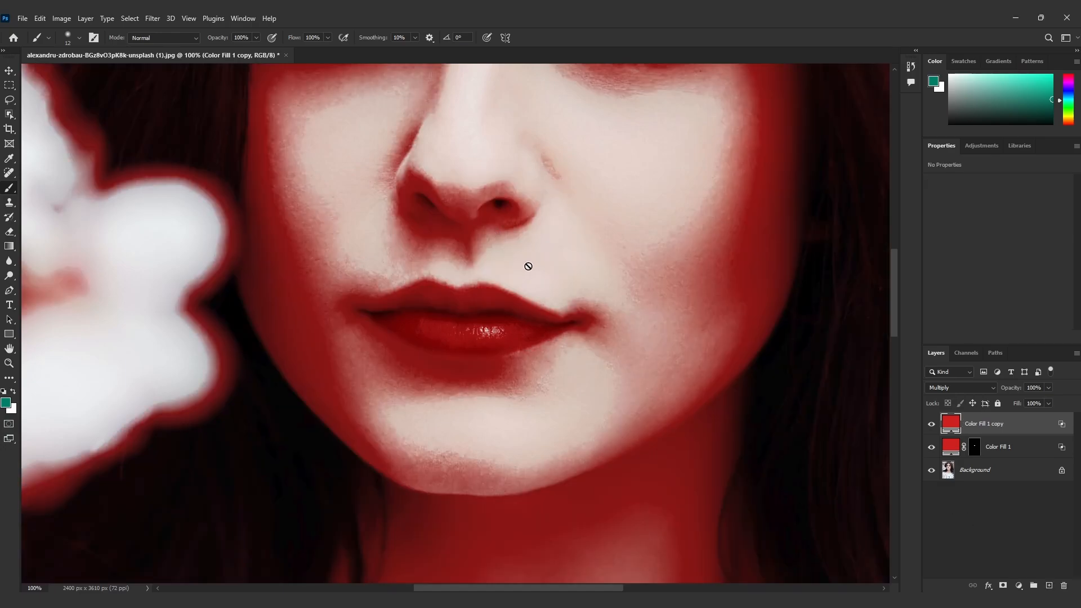
Recolor the duplicated fill to light pink #ff9494 and set its blending mode to Screen
double_click(950, 426)
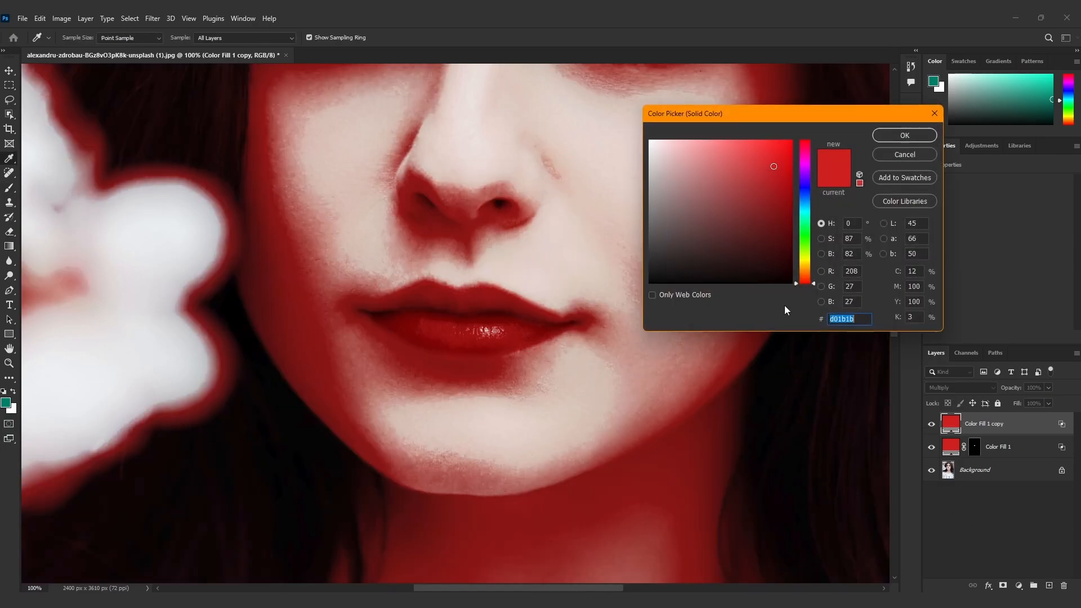
left_click(717, 144)
left_click_drag(717, 143, 710, 140)
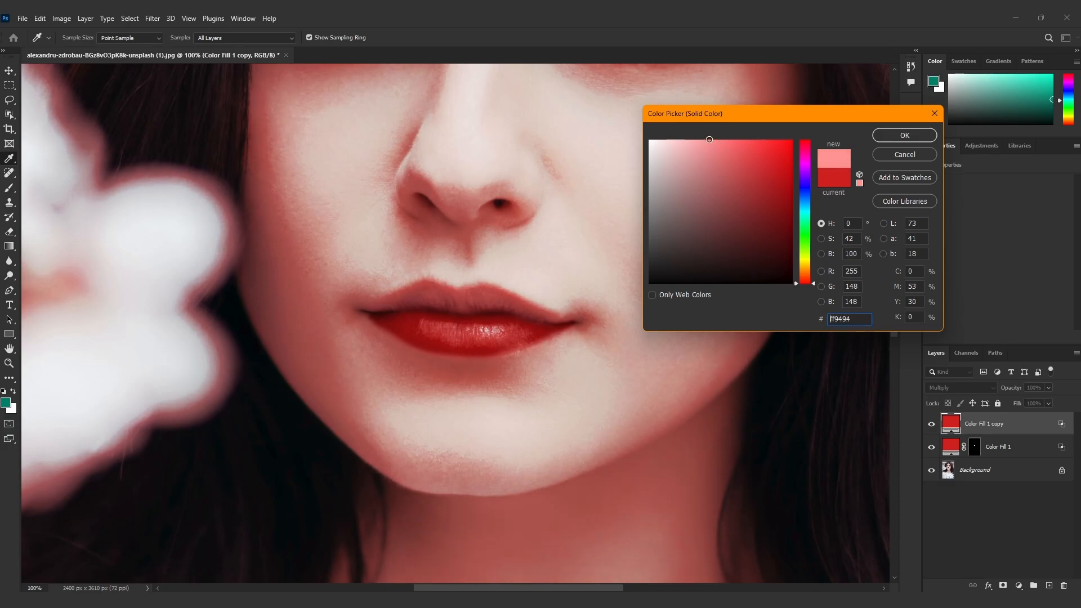
left_click(883, 137)
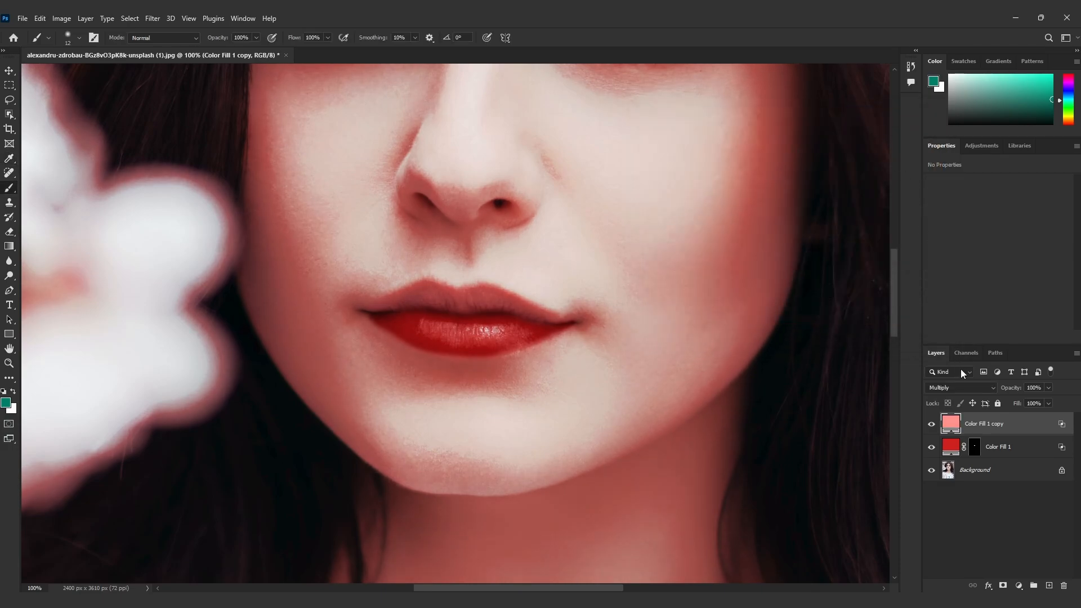
left_click(964, 386)
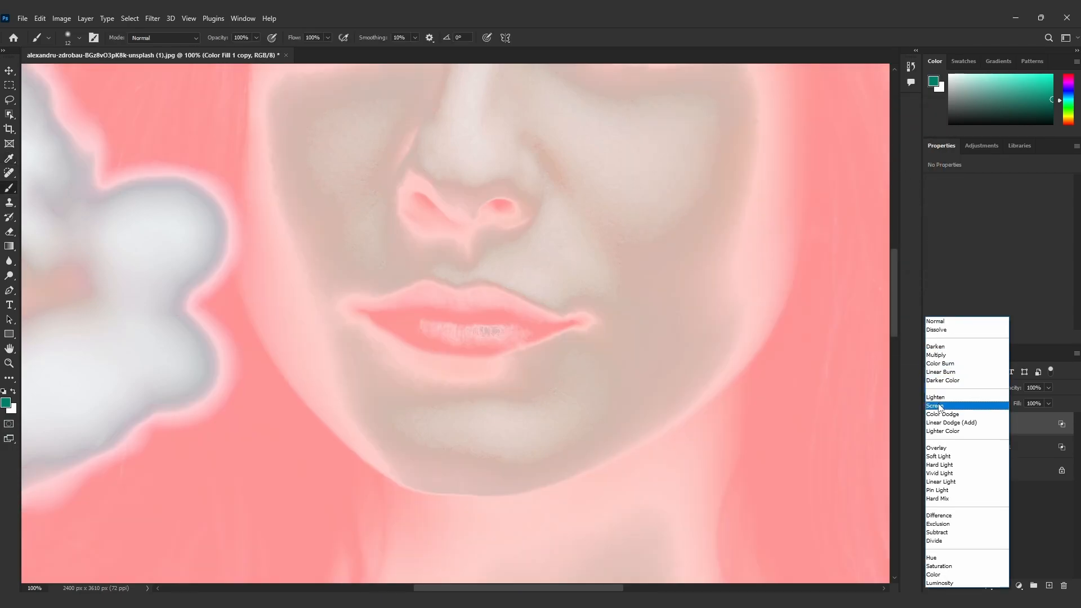
left_click(939, 406)
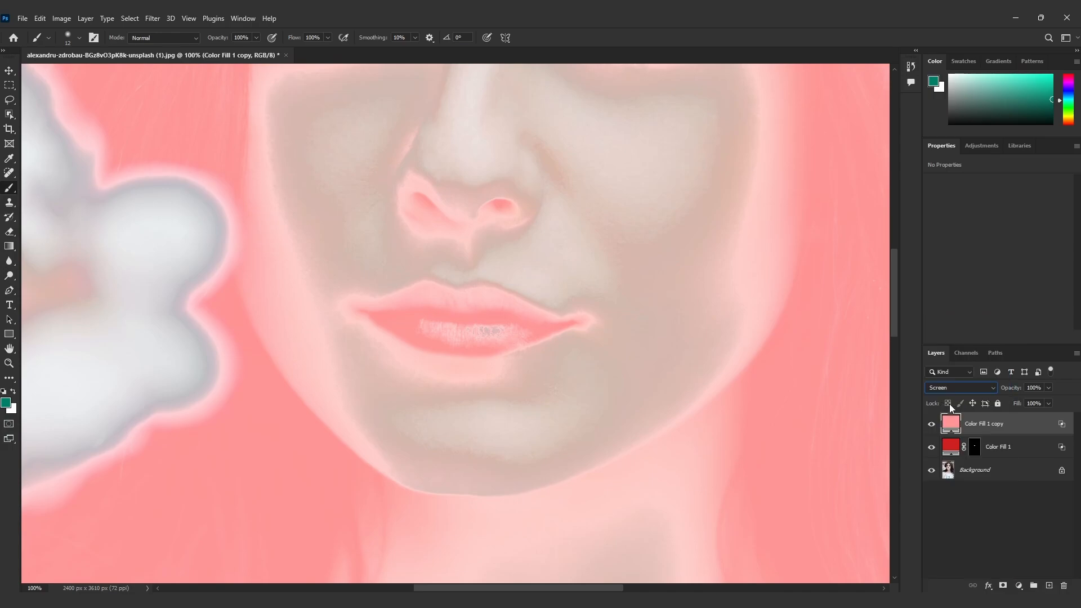
Add a black mask to the pink fill and paint white at 45% flow over the middle of the lower lip
left_click(1004, 586)
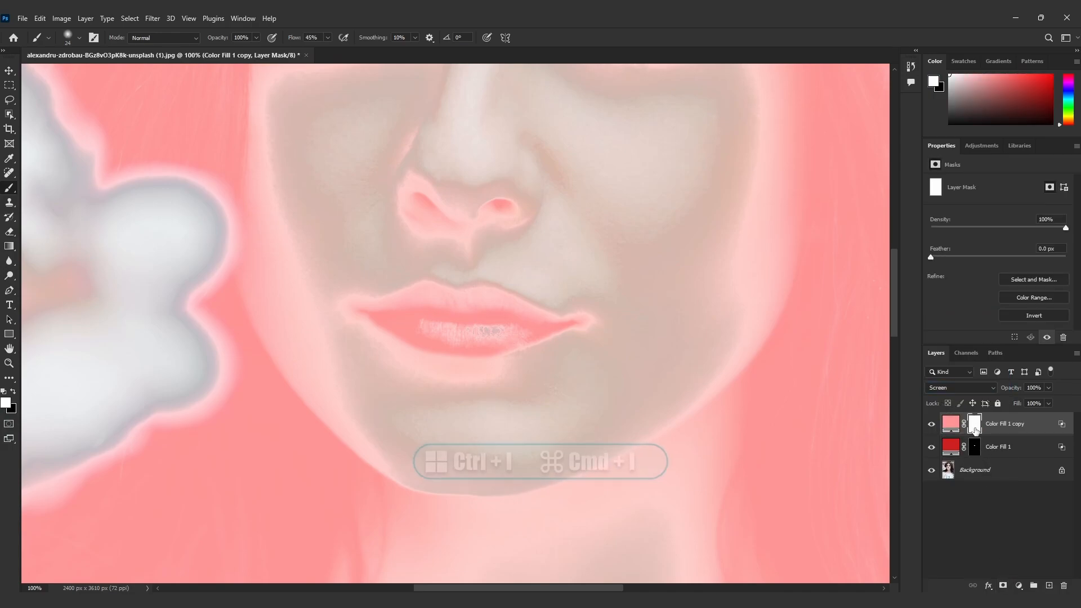
key("ctrl+i")
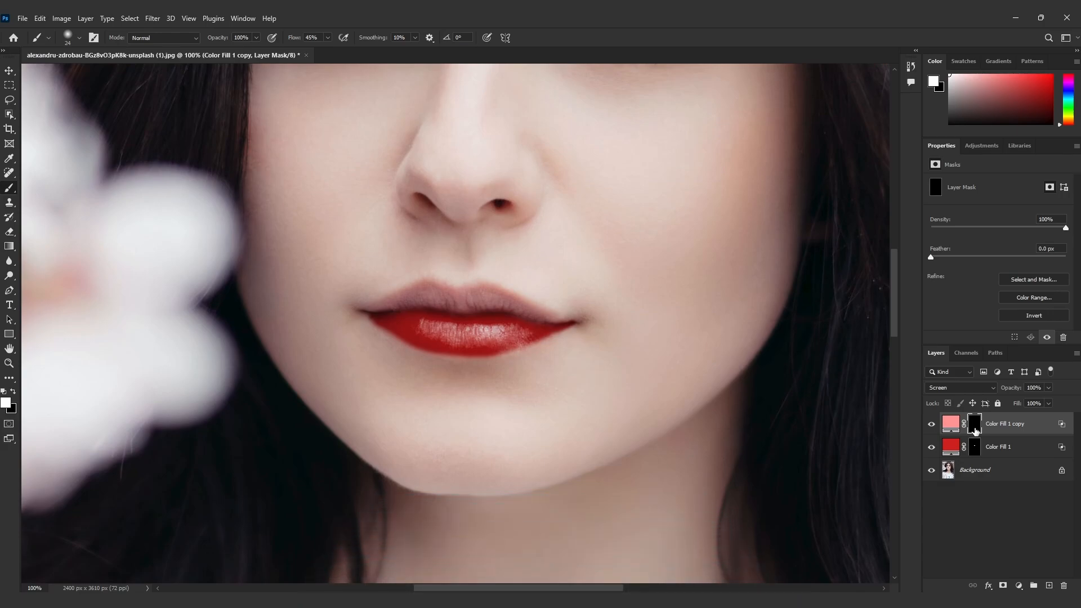
mouse_move(441, 327)
left_mouse_down()
mouse_move(502, 330)
mouse_move(440, 334)
mouse_move(506, 330)
left_mouse_up()
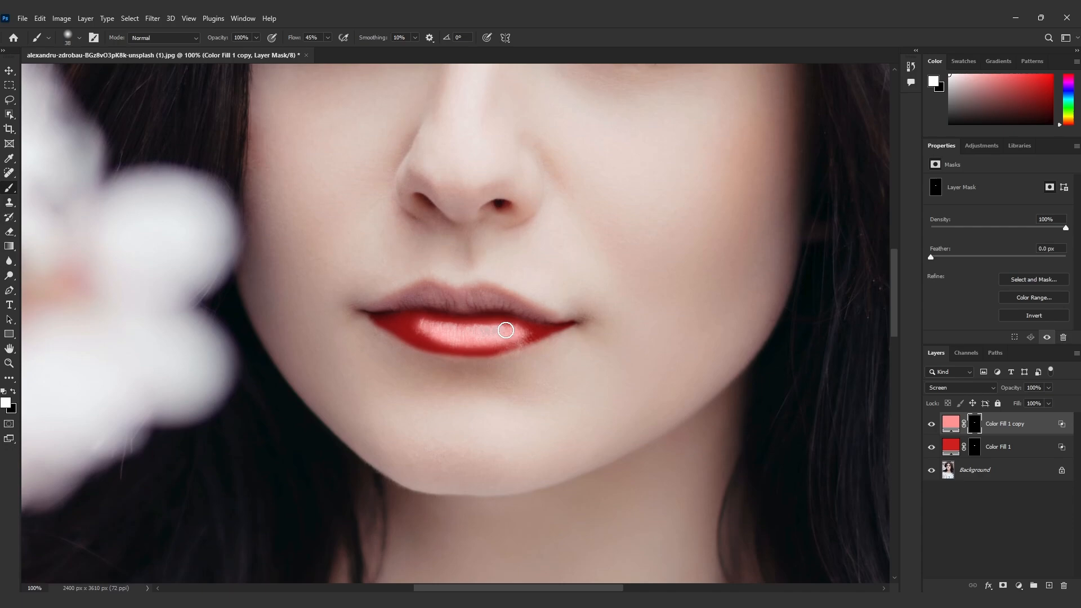
Set the pink fill's Blend If underlying-layer highlights back to 255 and split its shadows slider to 43 / 167
double_click(1062, 426)
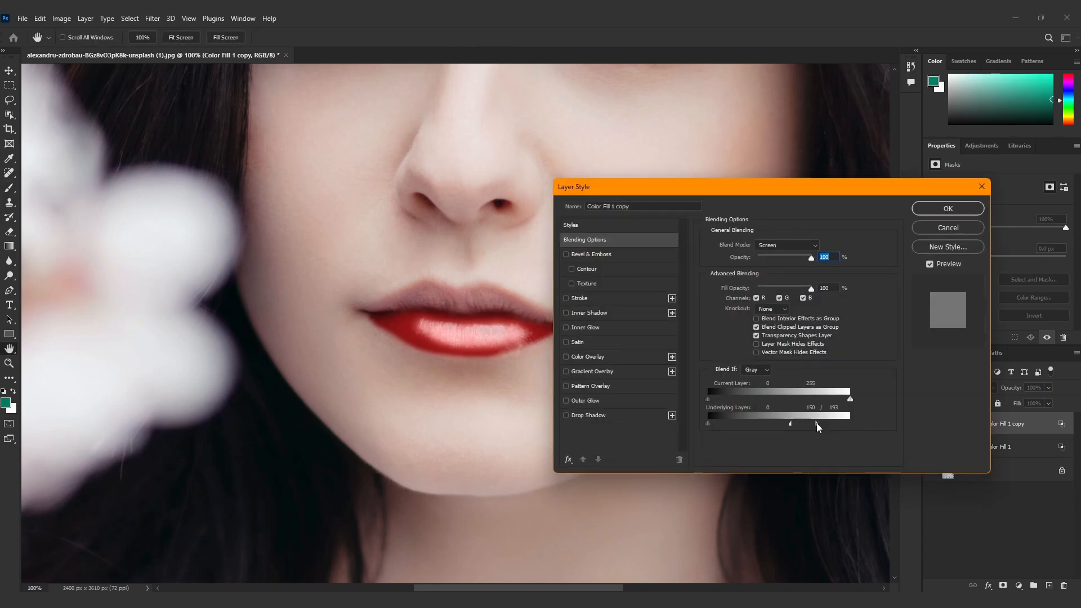
left_click_drag(790, 423, 839, 428)
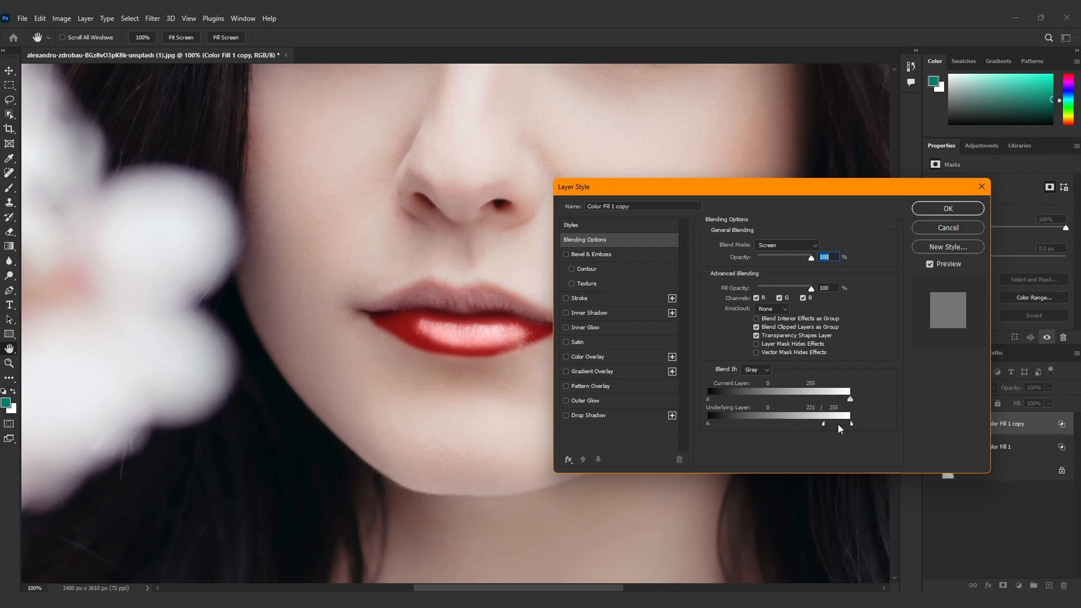
left_click_drag(707, 423, 798, 424)
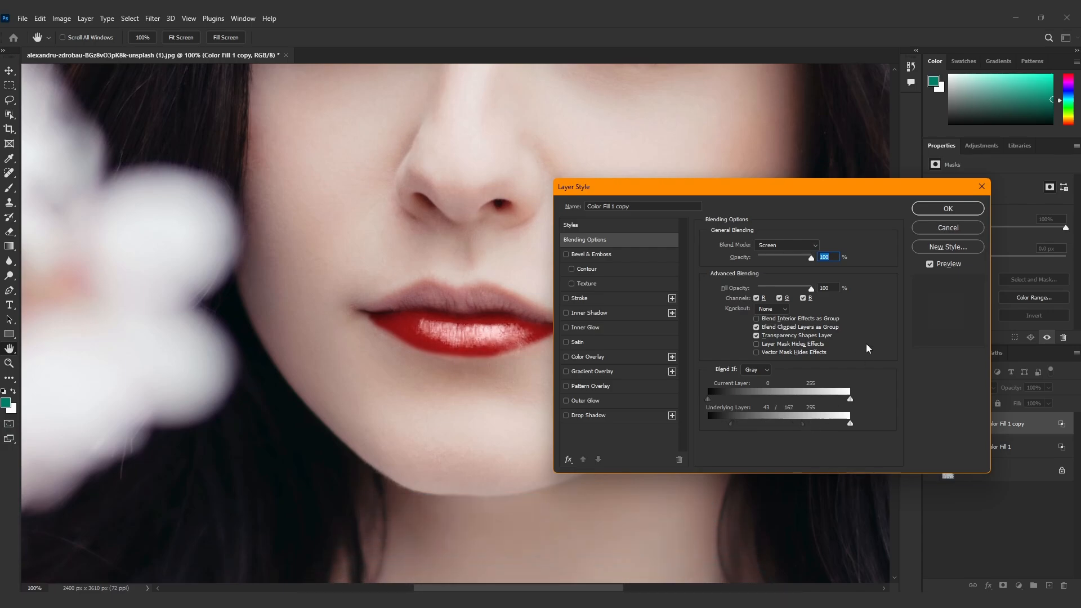
left_click(925, 209)
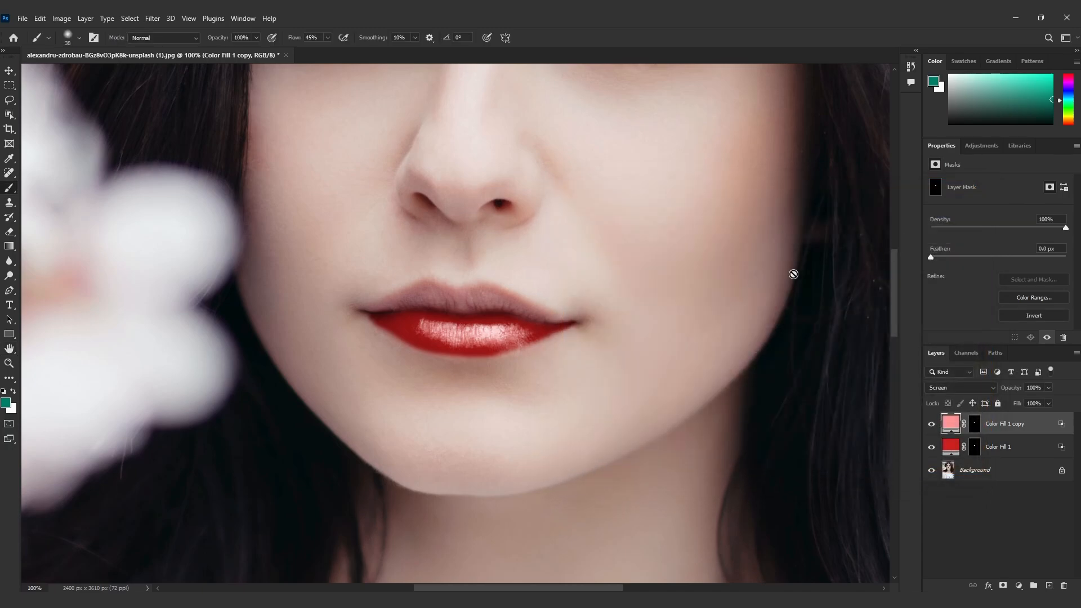
Duplicate the original red fill, place the copy at the top of the layer stack and delete its mask
left_click(1012, 447)
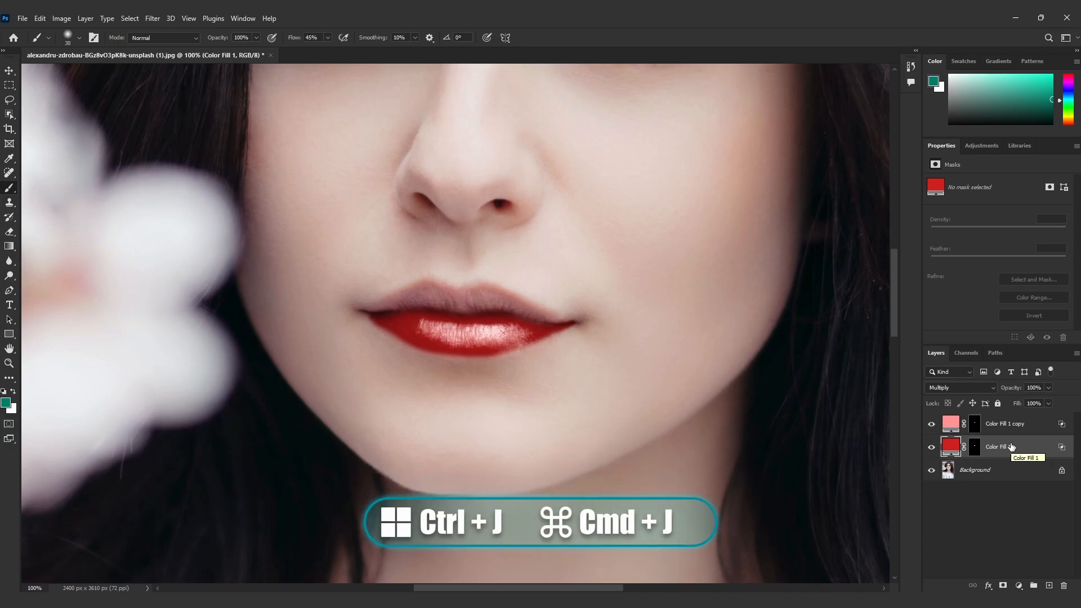
key("ctrl+j")
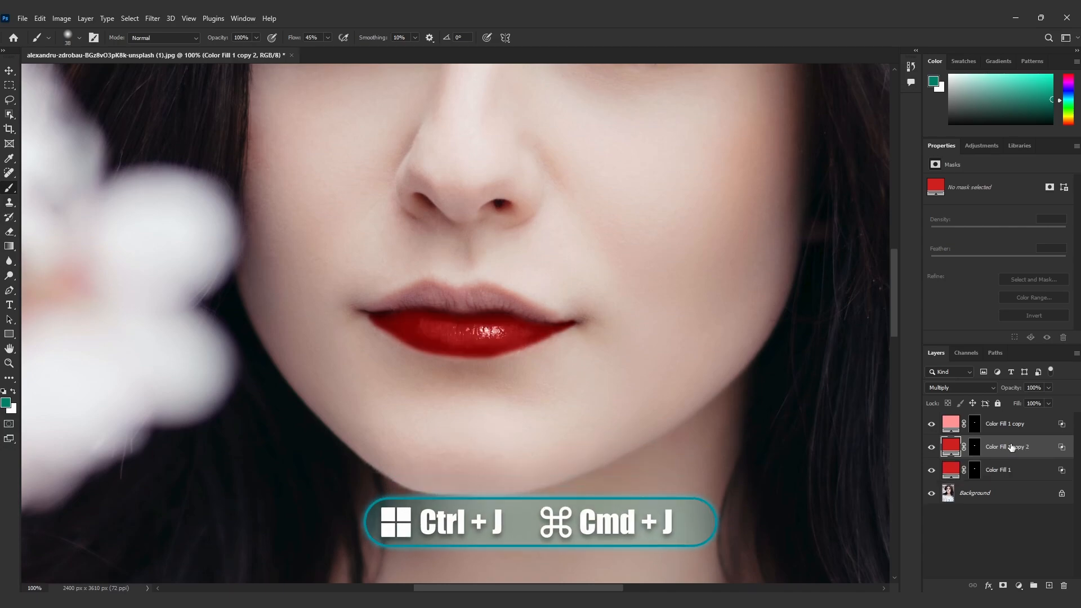
left_click_drag(1012, 447, 1064, 585)
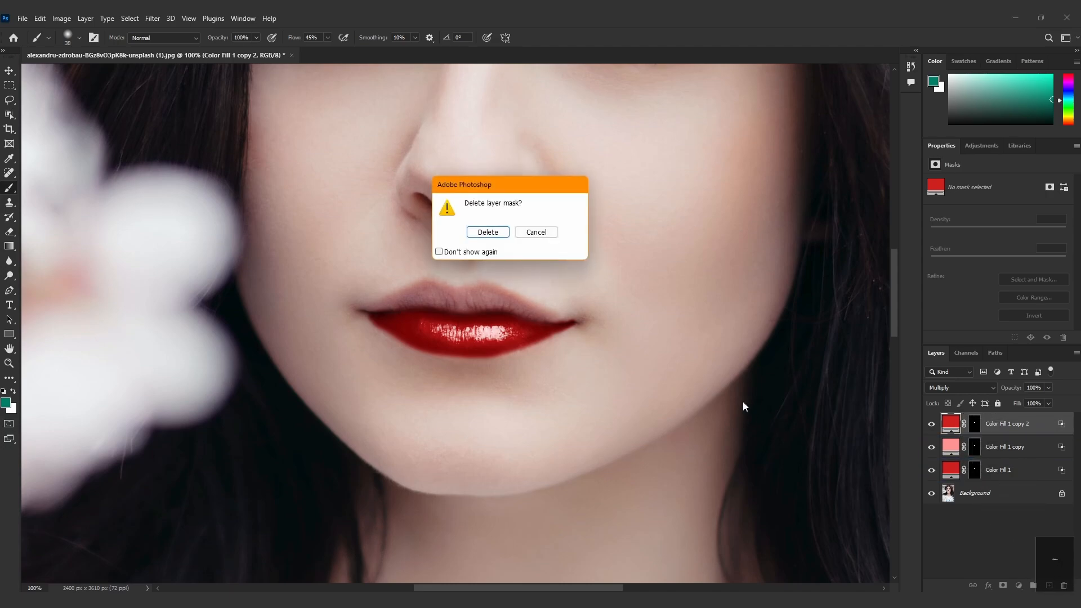
left_click(487, 232)
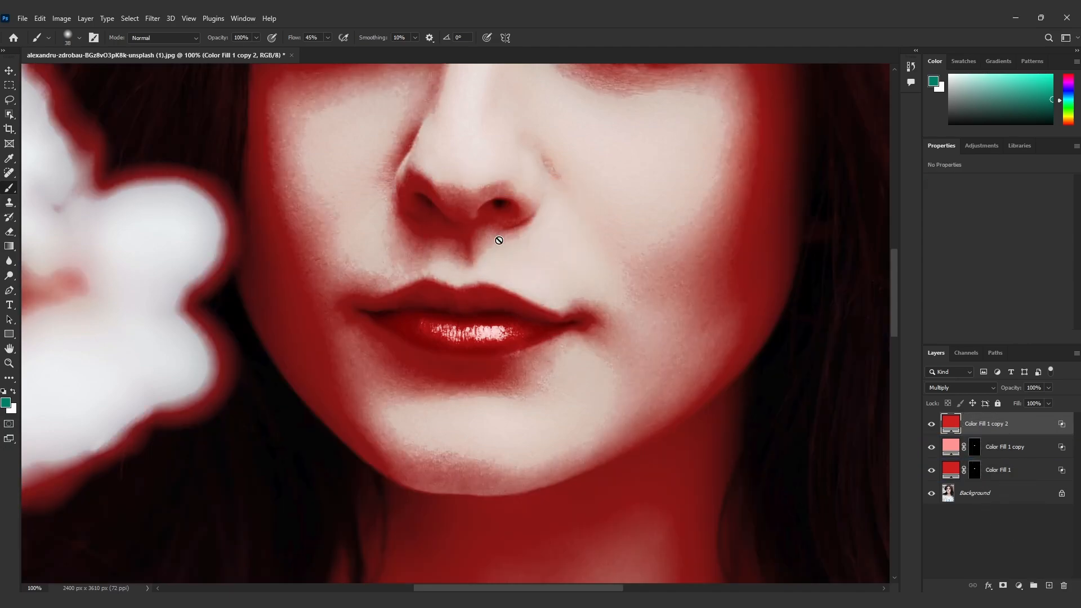
Add a black mask to the topmost red fill and paint white at 100% flow over the upper lip
left_click(1000, 583)
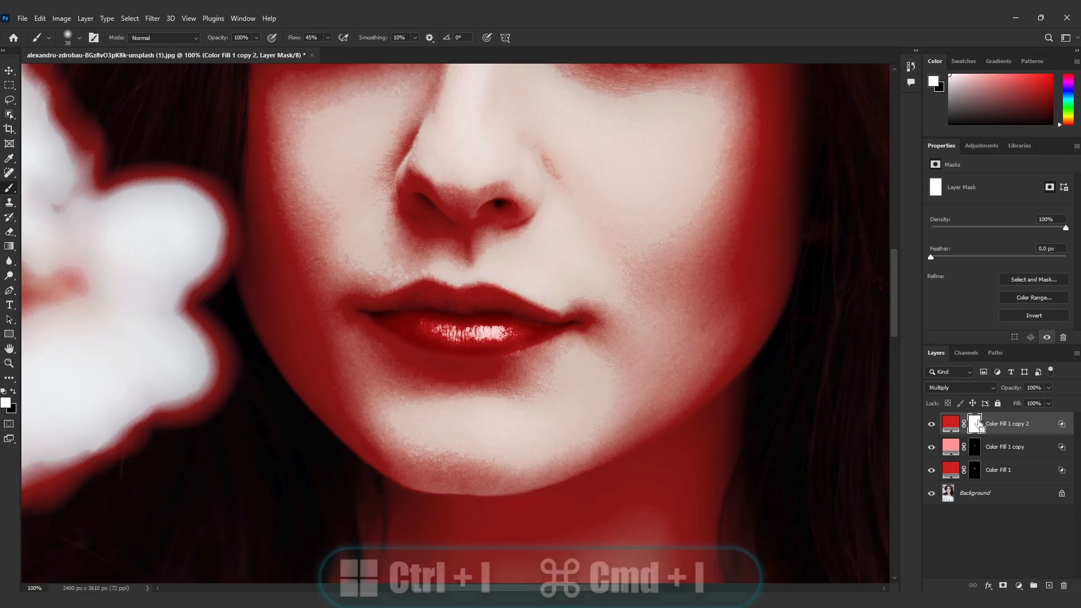
key("ctrl+i")
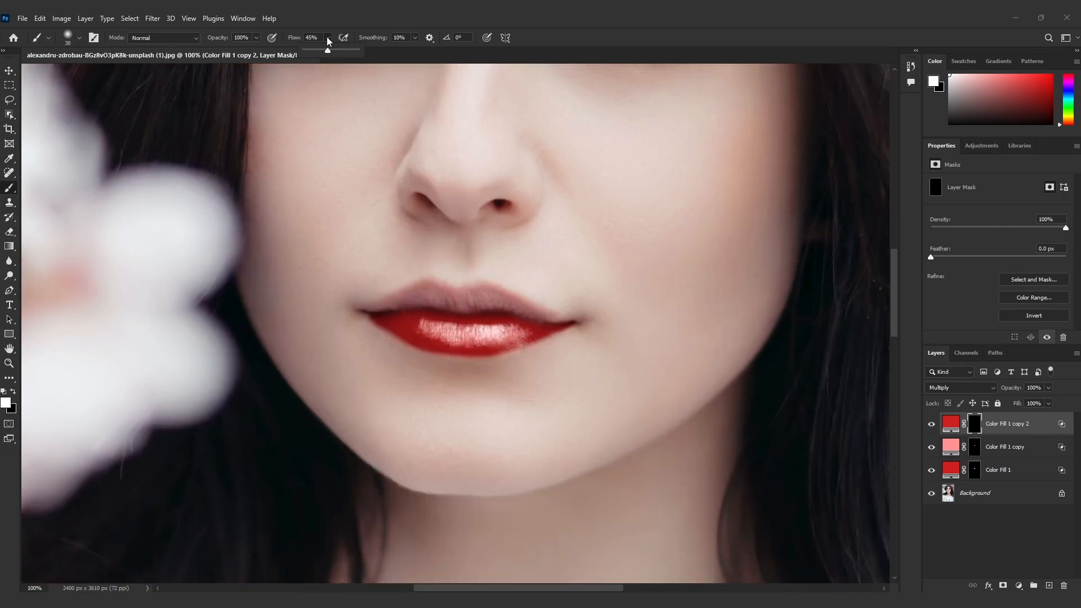
left_click_drag(333, 50, 360, 52)
mouse_move(406, 307)
left_mouse_down()
mouse_move(397, 298)
mouse_move(418, 288)
mouse_move(475, 285)
mouse_move(560, 322)
mouse_move(507, 299)
mouse_move(463, 294)
mouse_move(503, 299)
mouse_move(482, 306)
mouse_move(432, 293)
mouse_move(456, 292)
mouse_move(461, 304)
mouse_move(393, 310)
mouse_move(408, 297)
mouse_move(388, 309)
mouse_move(449, 307)
left_mouse_up()
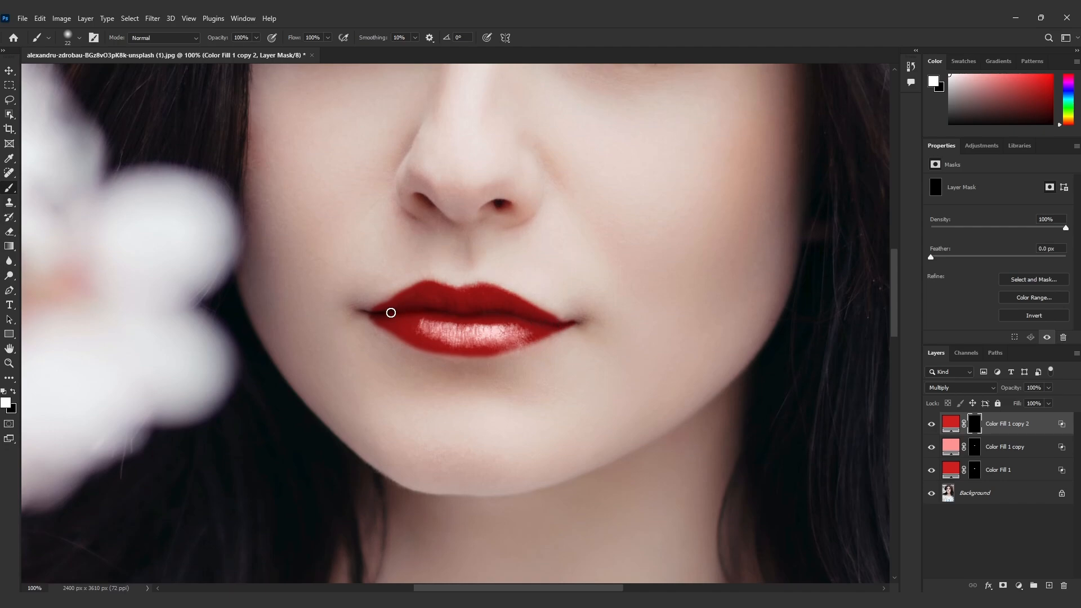
Duplicate the pink Screen fill, move the copy to the top of the layer stack and delete its mask
left_click(1032, 446)
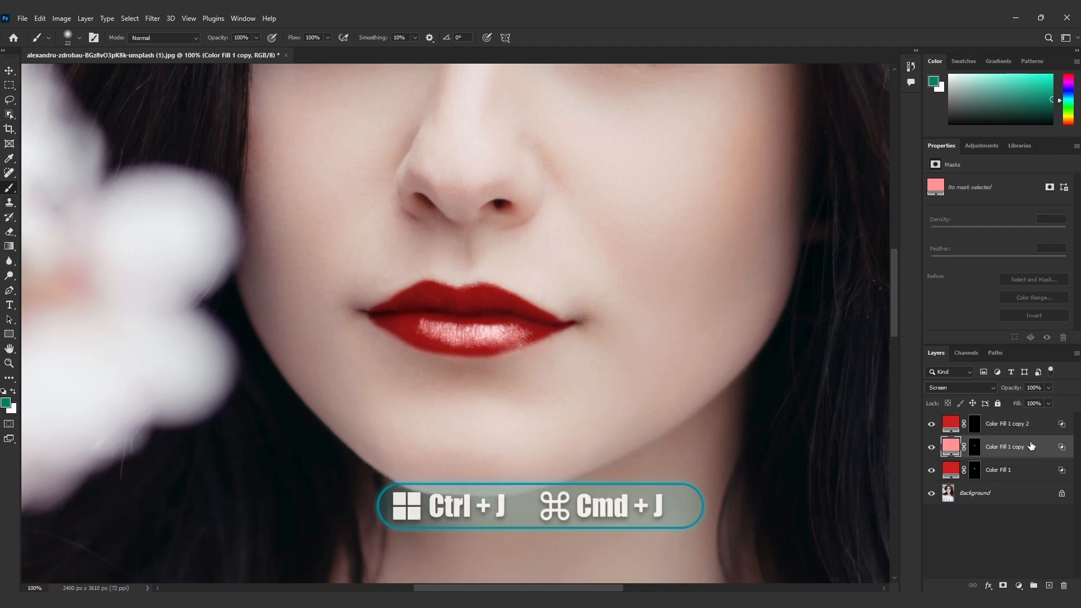
key("ctrl+j")
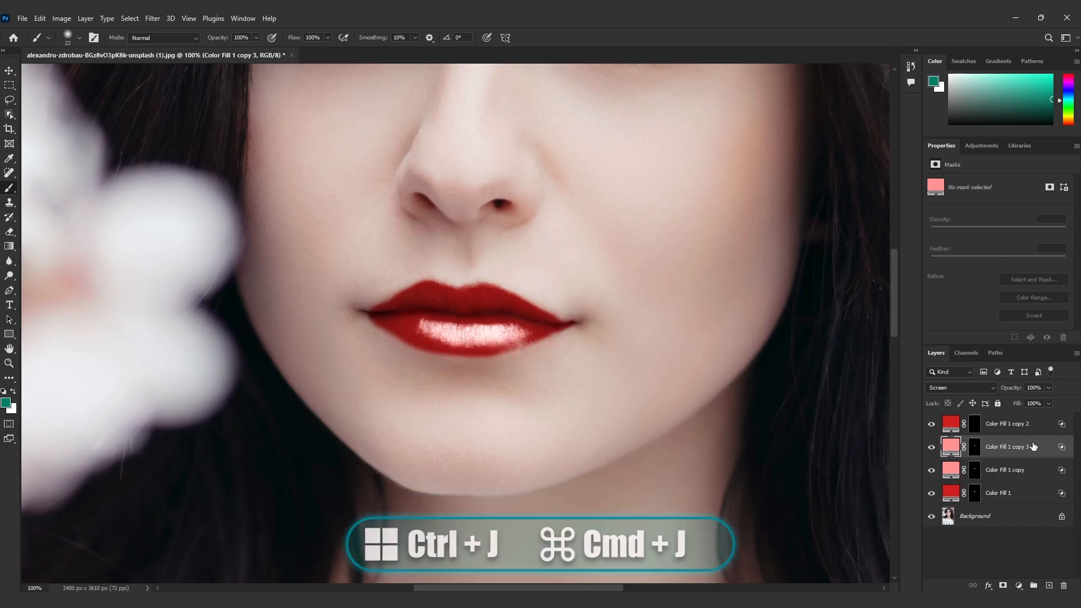
left_click_drag(1033, 446, 1062, 586)
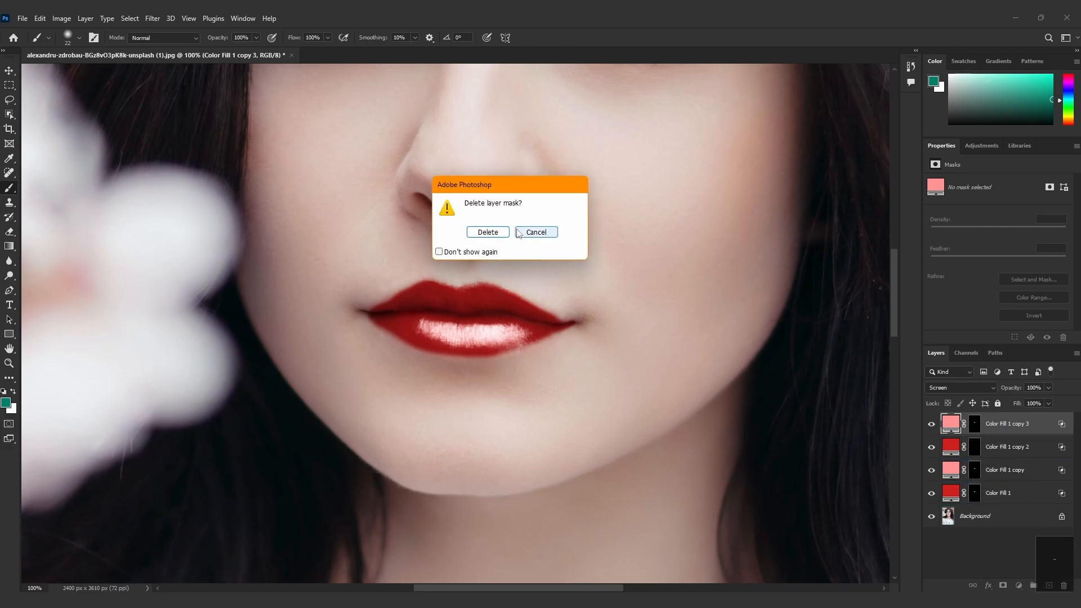
left_click(490, 232)
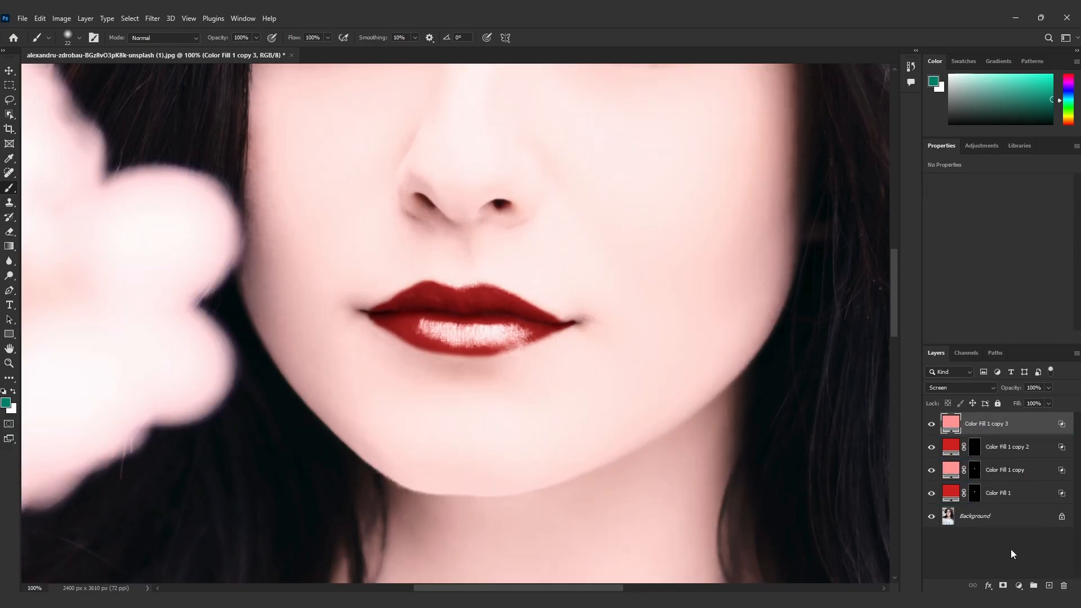
Add a black mask to the topmost pink fill and paint white at 100% flow over the upper lip with a slightly larger brush
left_click(1002, 584)
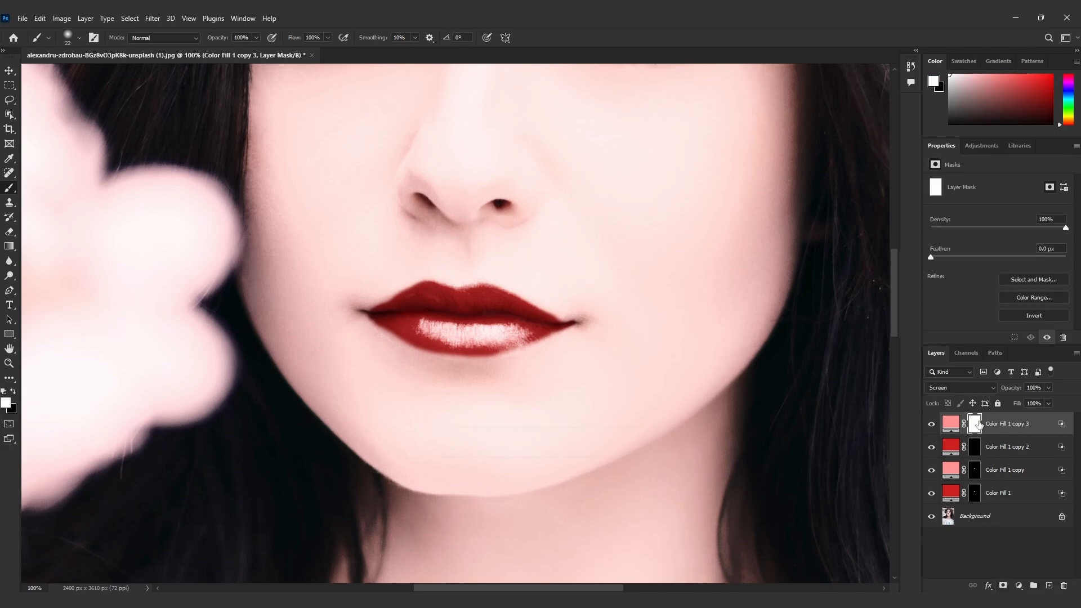
key("ctrl+i")
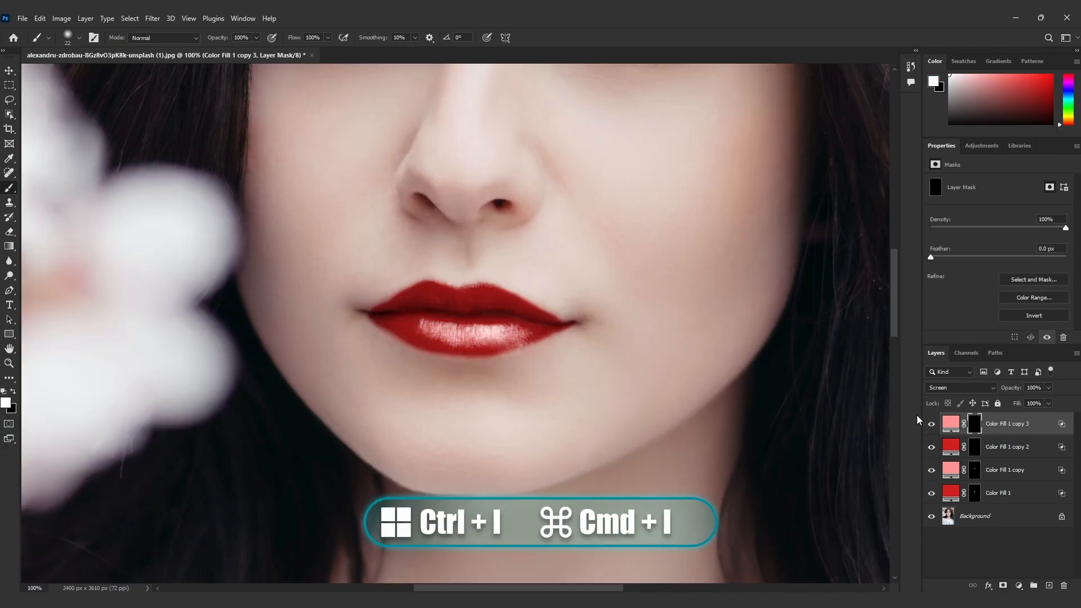
right_click(453, 295, "alt")
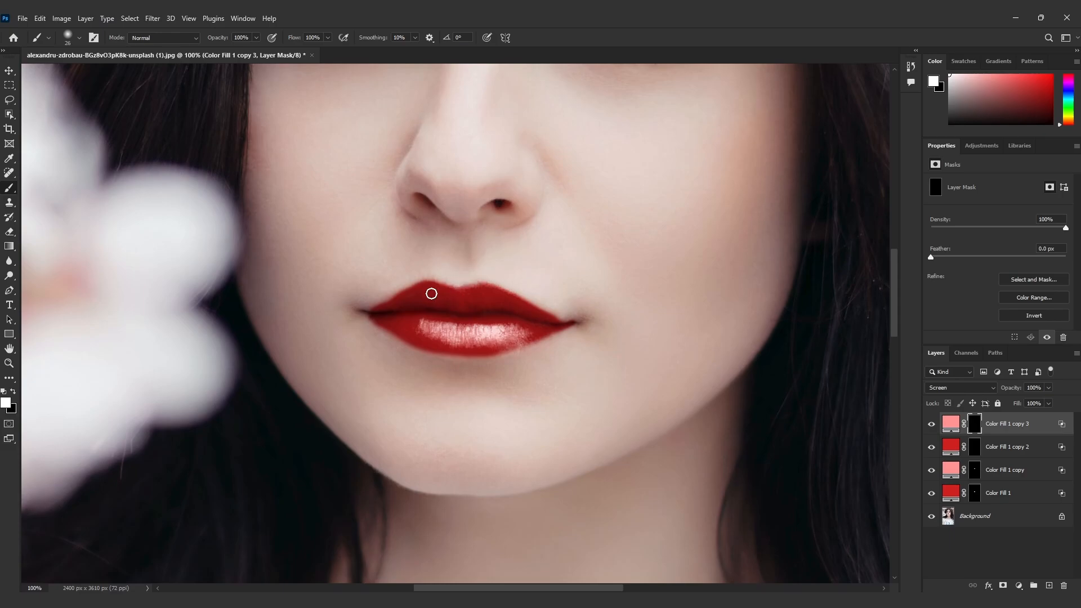
key("bracketright")
key("bracketright")
mouse_move(410, 299)
left_mouse_down()
mouse_move(434, 289)
mouse_move(520, 308)
left_mouse_up()
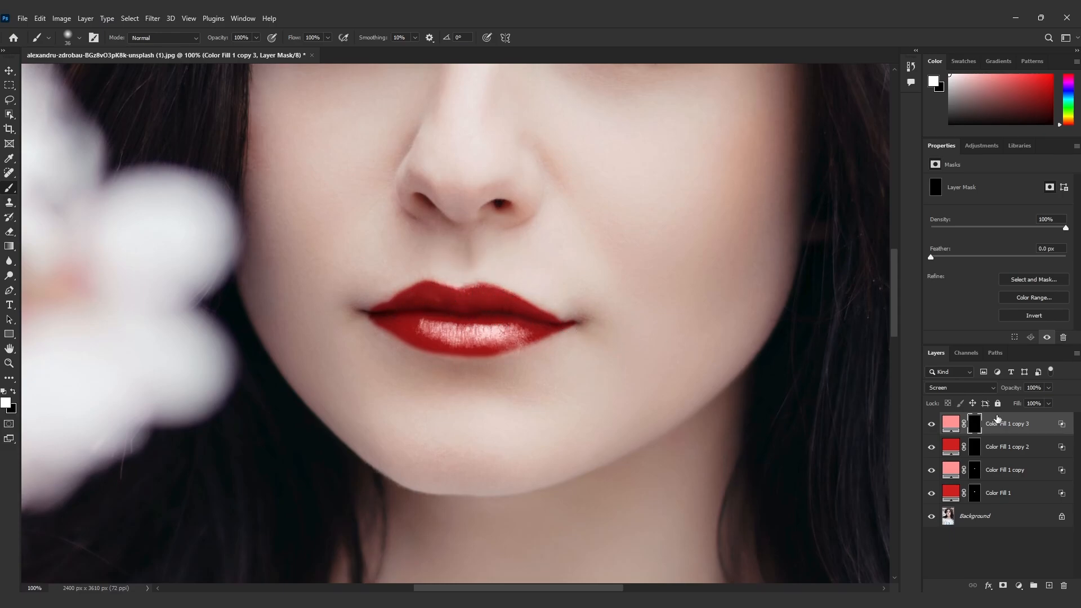
Split the topmost pink fill's Blend If underlying-layer shadows slider to 47 / 97
double_click(1061, 425)
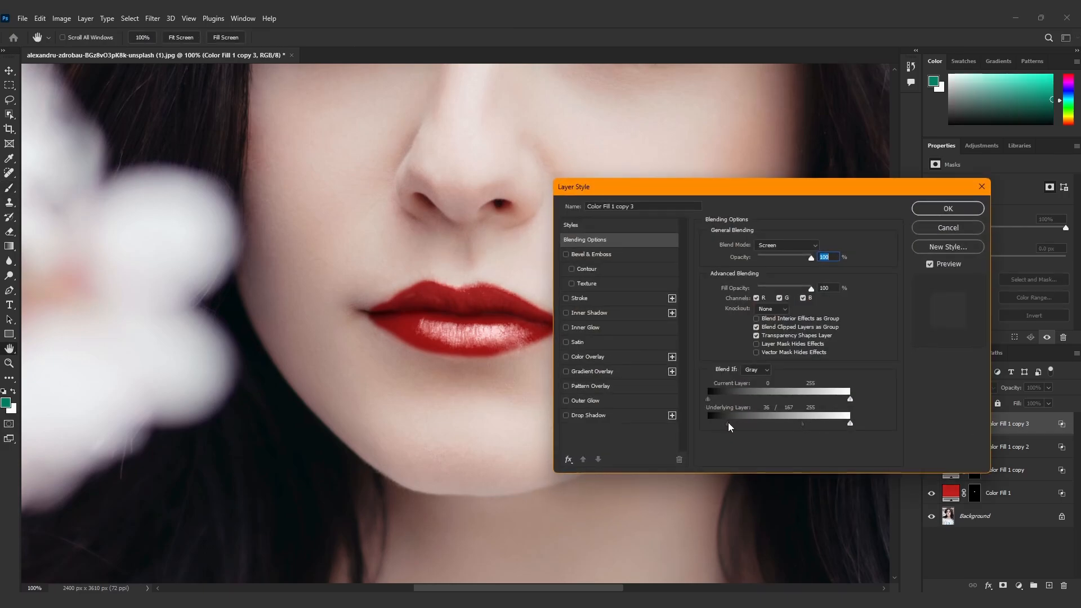
mouse_move(730, 425)
left_mouse_down()
mouse_move(777, 422)
mouse_move(725, 423)
mouse_move(751, 423)
left_mouse_up()
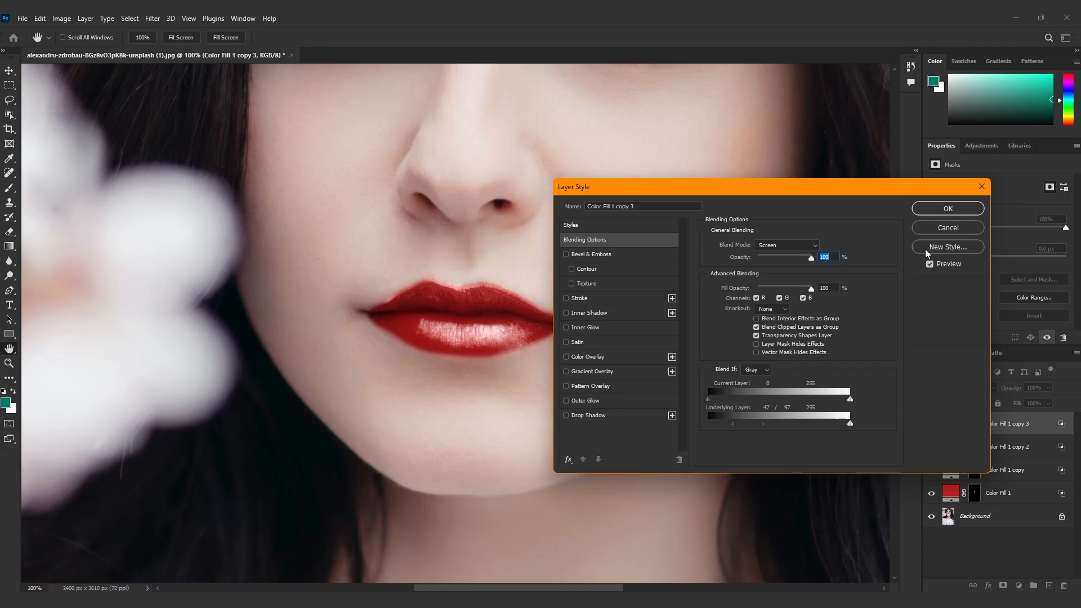
left_click(948, 209)
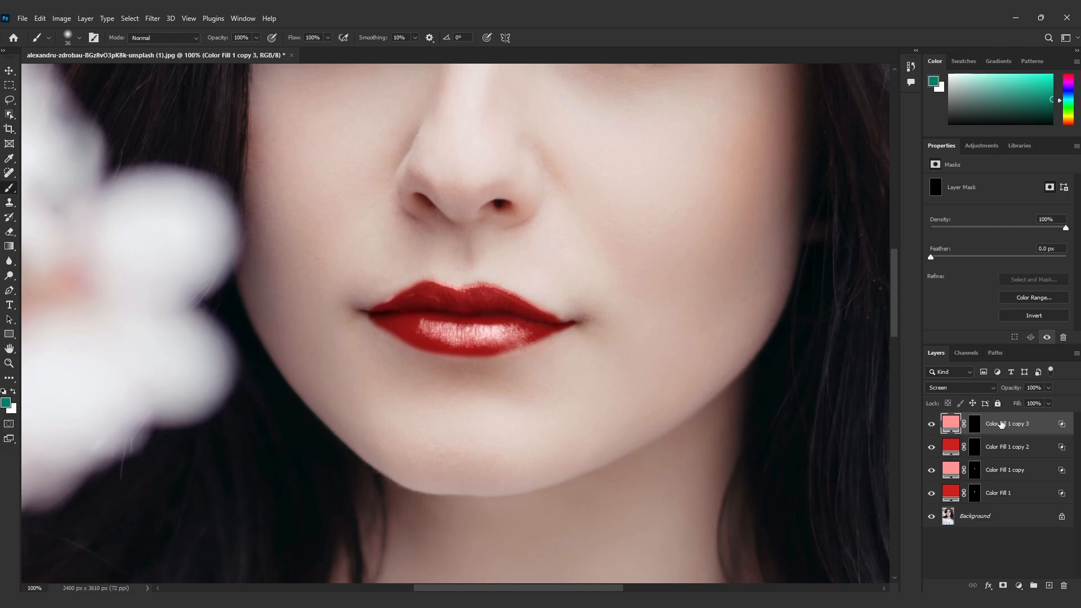
Group all four color fill layers, lower the group's opacity to 80% and fit the whole portrait in view
left_click(1007, 494, "shift")
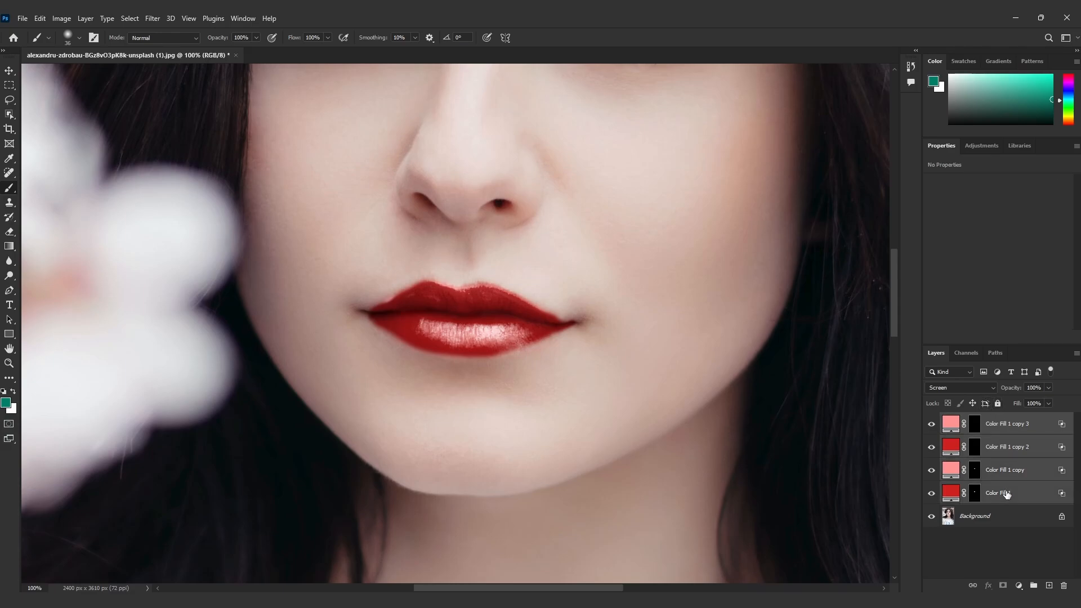
key("ctrl+g")
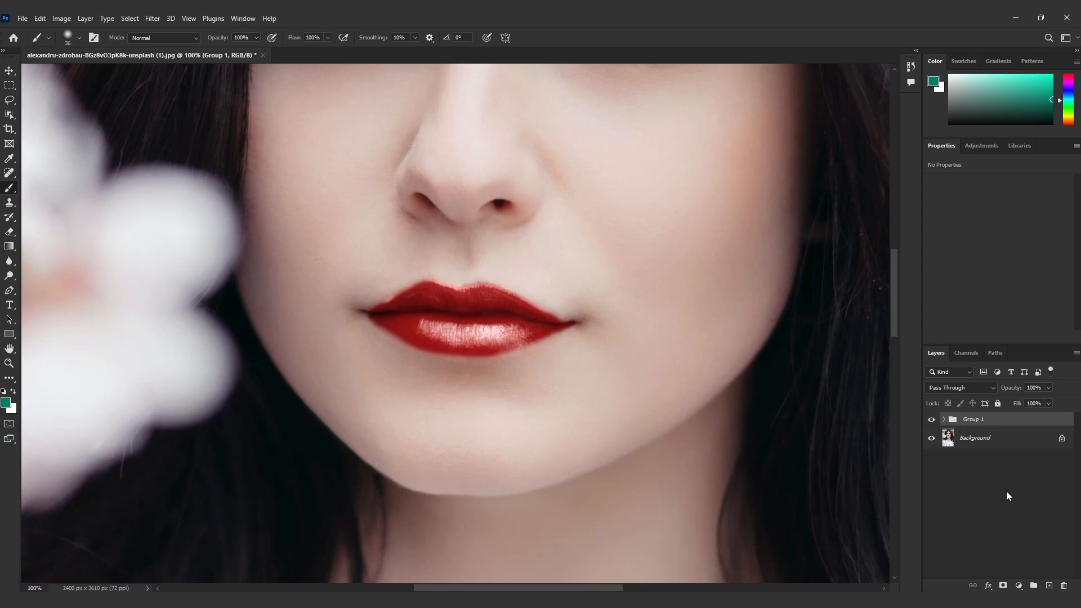
left_click(1049, 386)
left_click_drag(1050, 402, 1040, 403)
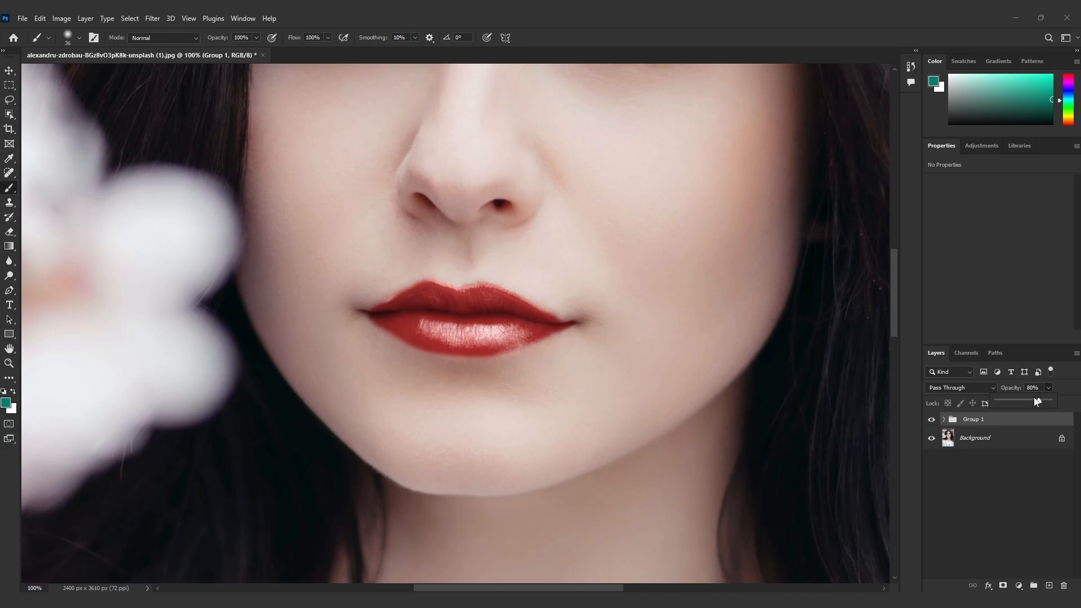
left_click(10, 71)
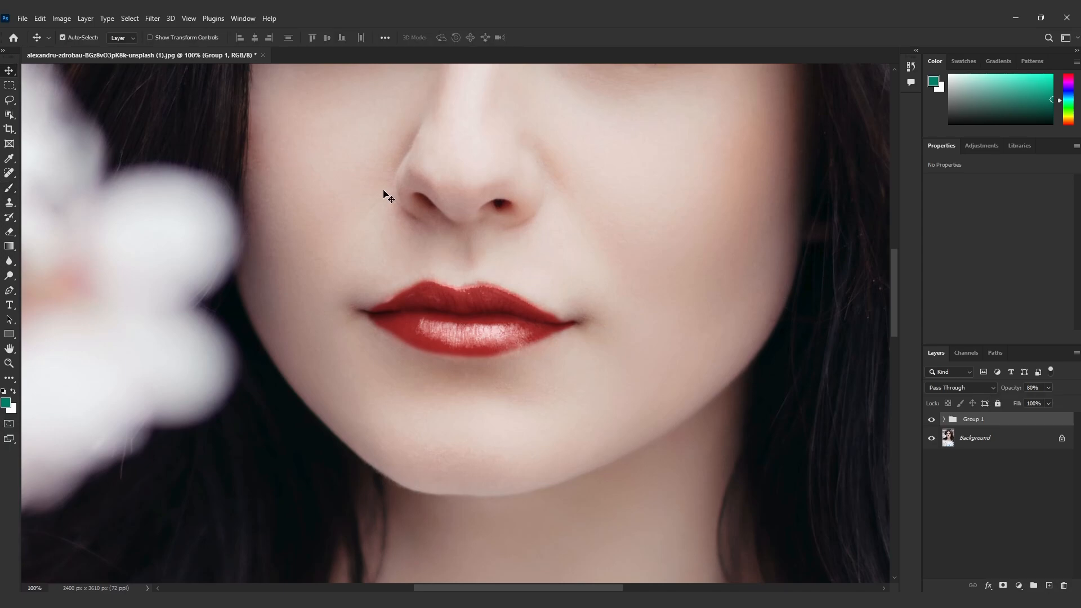
key("ctrl+0")
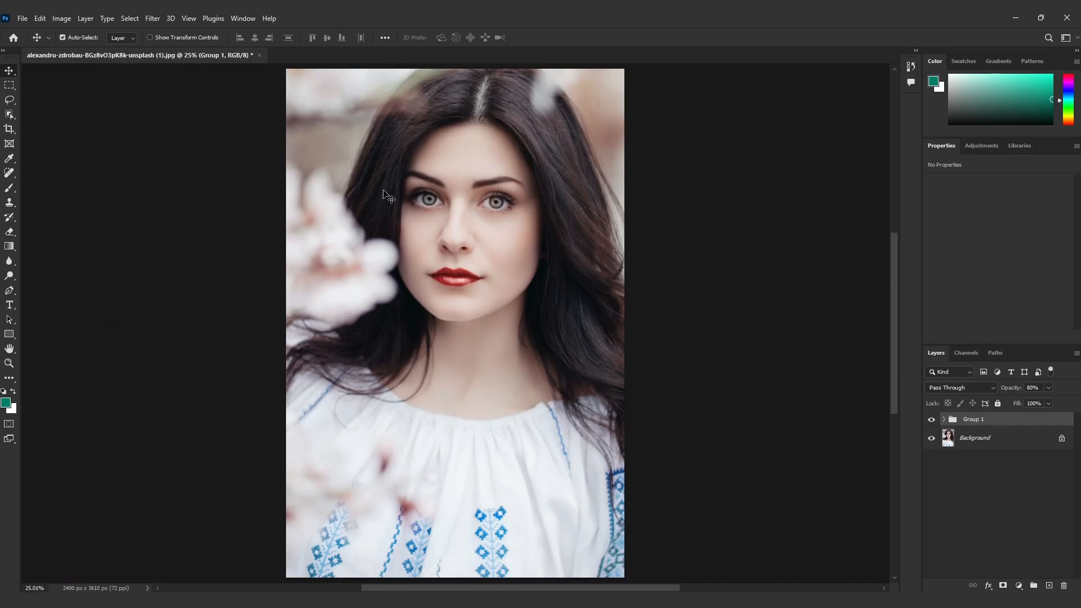